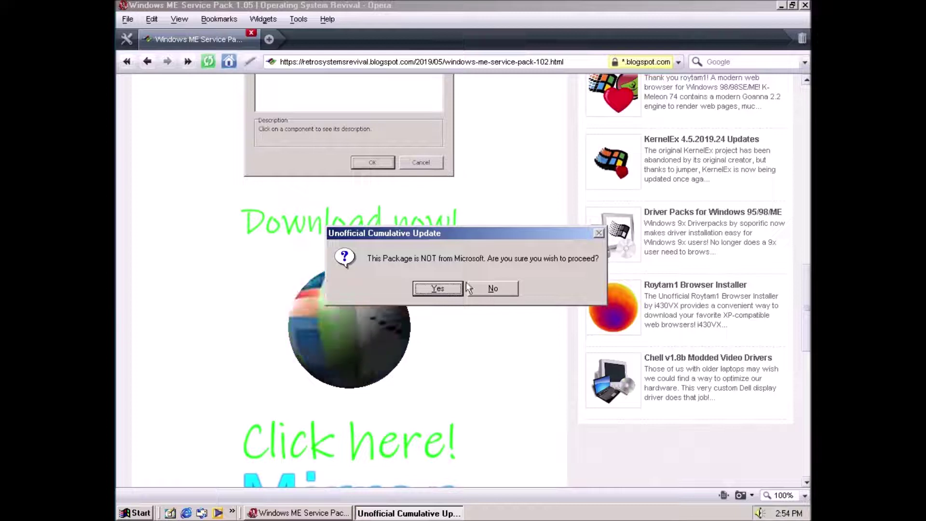
Step: Confirm the 'NOT from Microsoft' prompt, then read through and accept the licence to start extracting
click(453, 291)
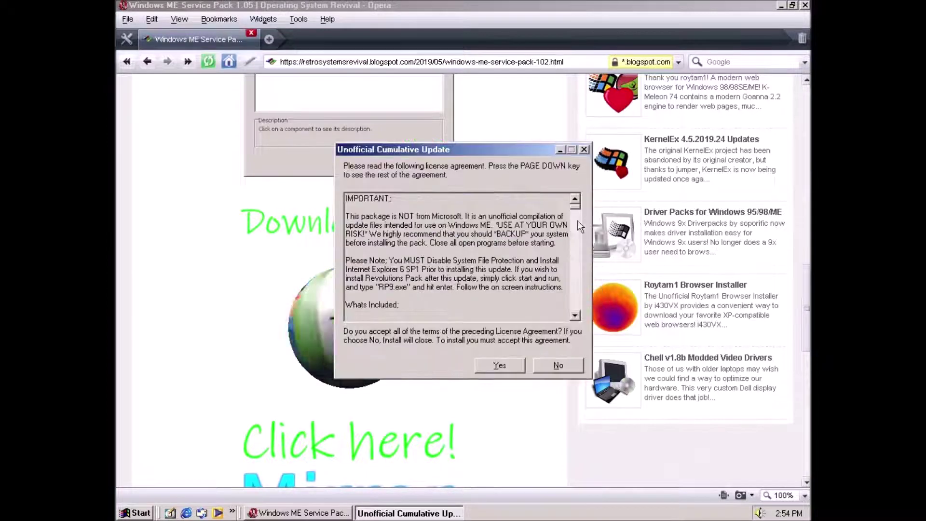
drag(575, 207, 575, 311)
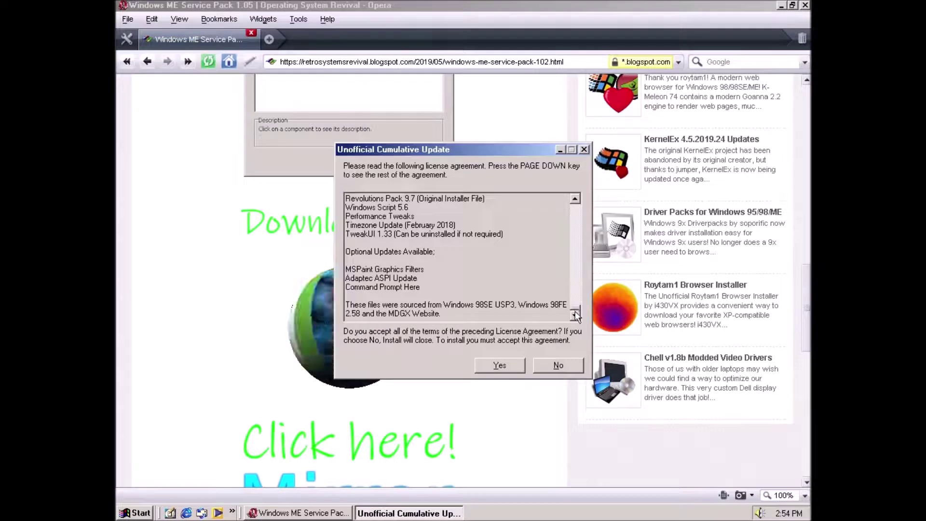
click(500, 365)
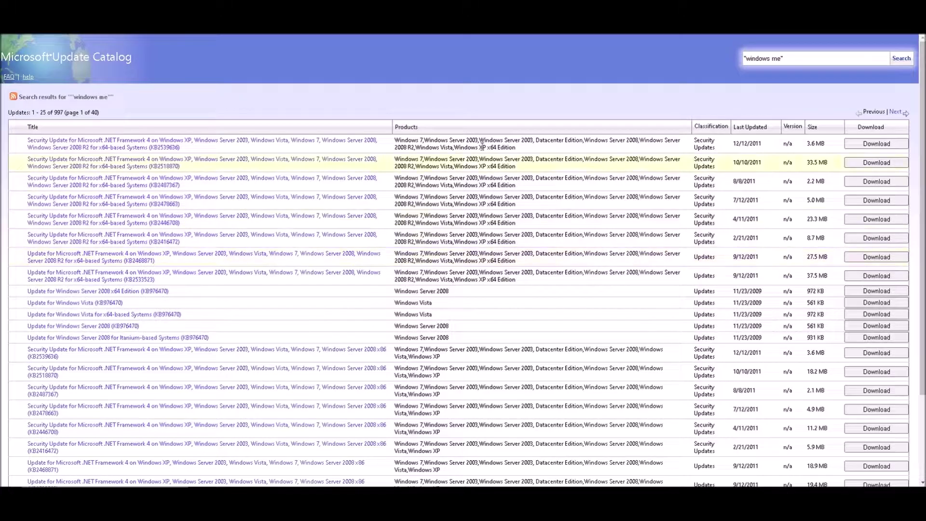
Step: Sort the 'windows me' Update Catalog results by the Products column
click(414, 130)
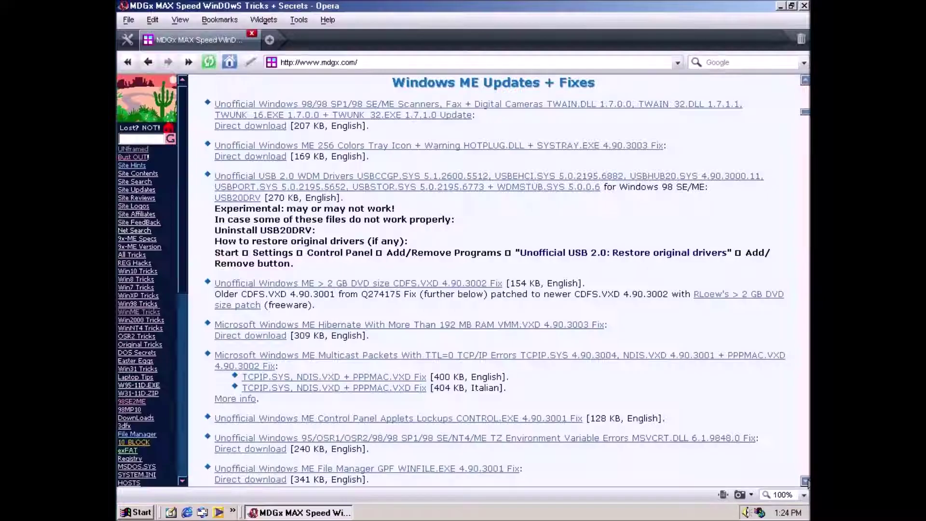
Step: Scroll the MDGx Windows ME fixes list down to the WMF/GDI32 Graphics Rendering Engine entries
scroll(487, 280, down, 3)
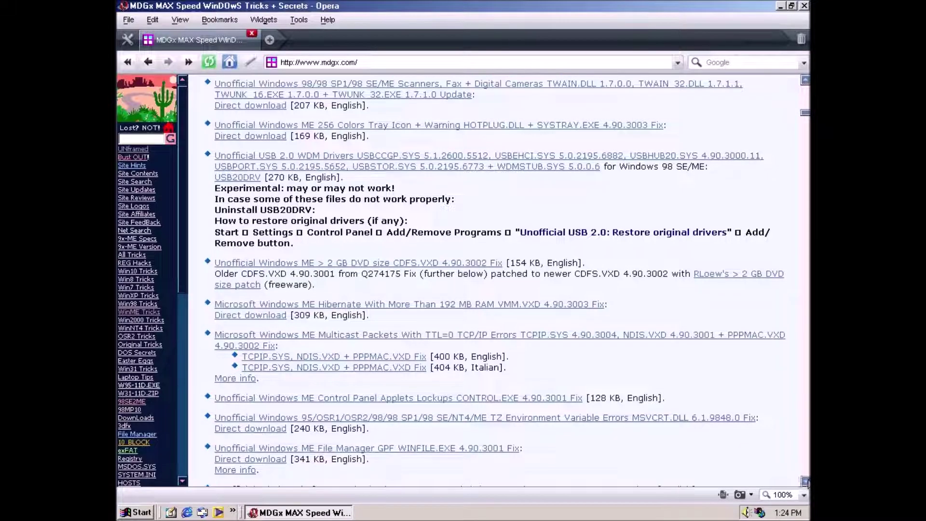
scroll(806, 481, down, 10)
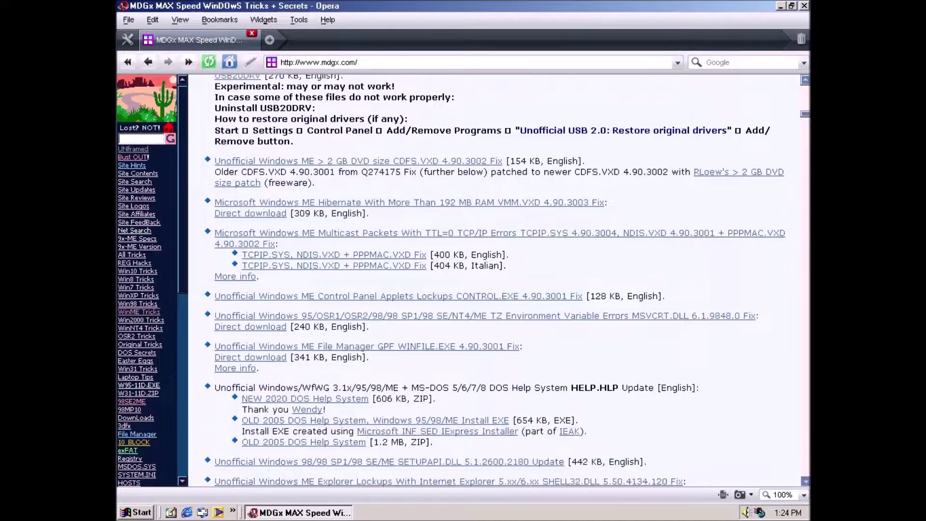
scroll(805, 481, down, 12)
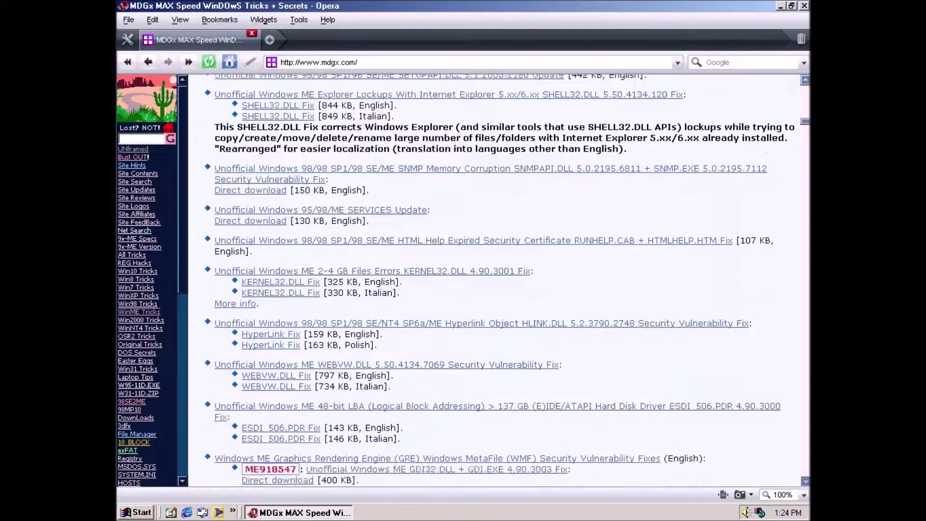
scroll(806, 481, down, 6)
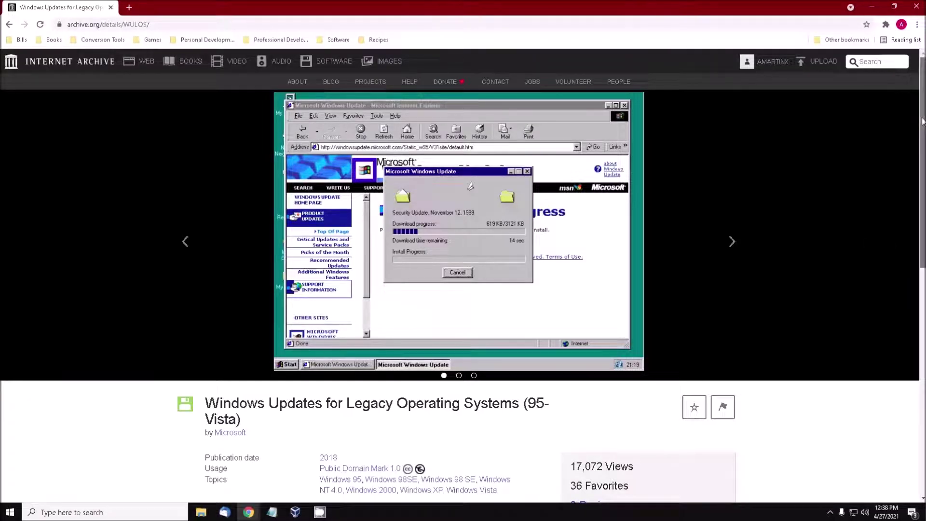
Step: Reveal the archive item's publication date, topics and views, then confirm the non-Microsoft package prompt
scroll(923, 121, down, 2)
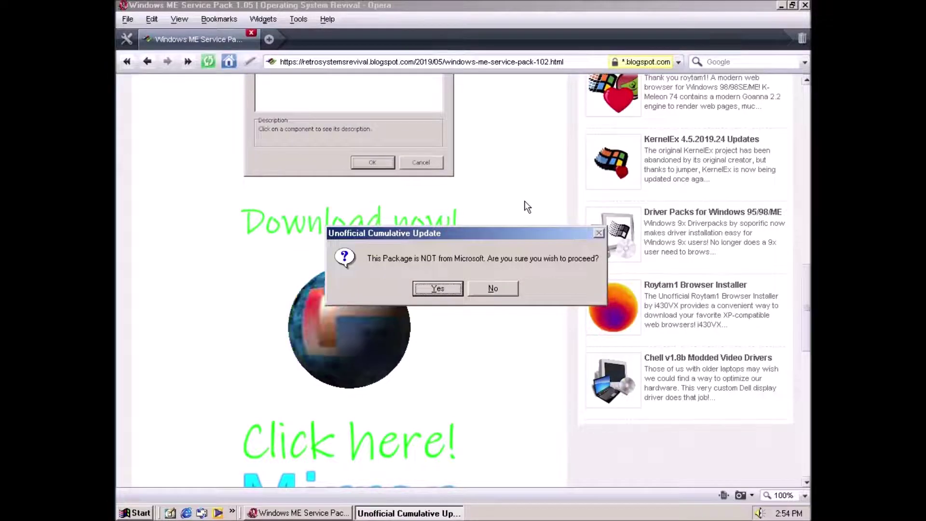
click(437, 288)
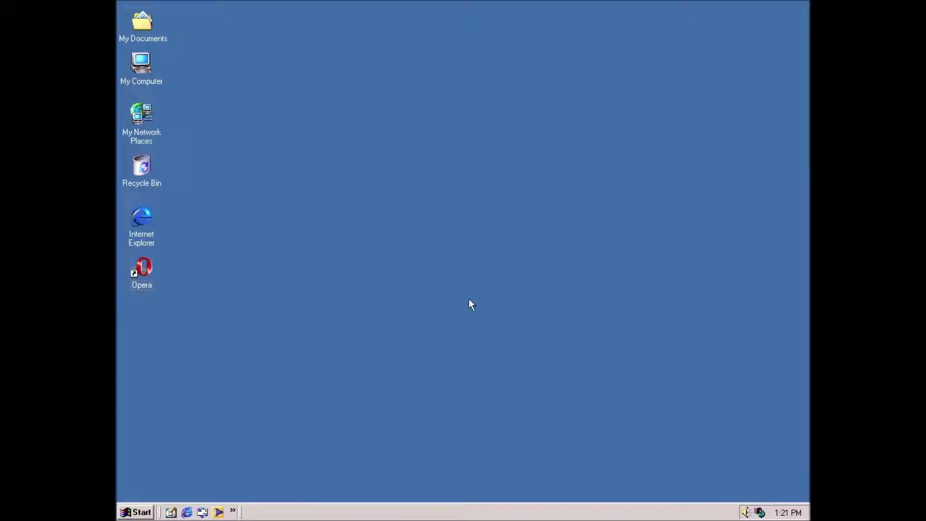
Step: Launch Opera, go to mdgx.com, and open the Windows ME tricks page
double_click(148, 288)
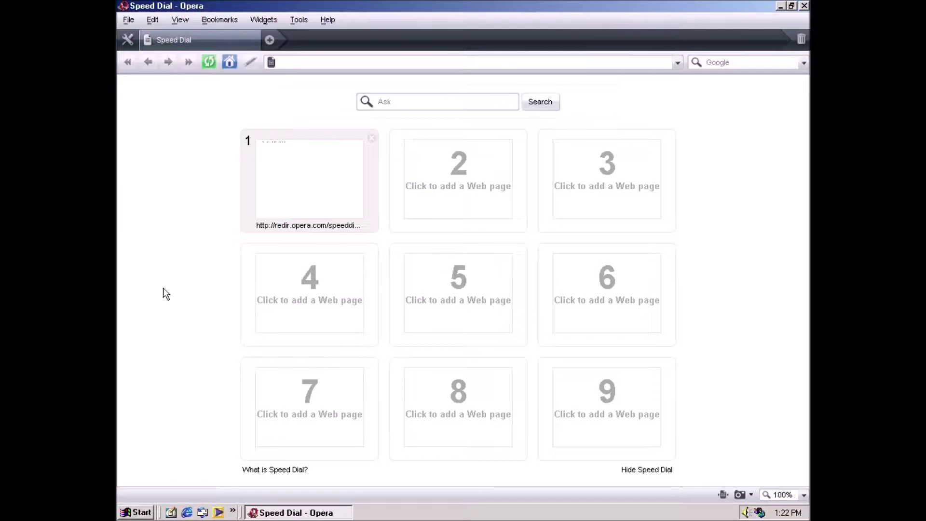
click(326, 62)
text(mdgx.com)
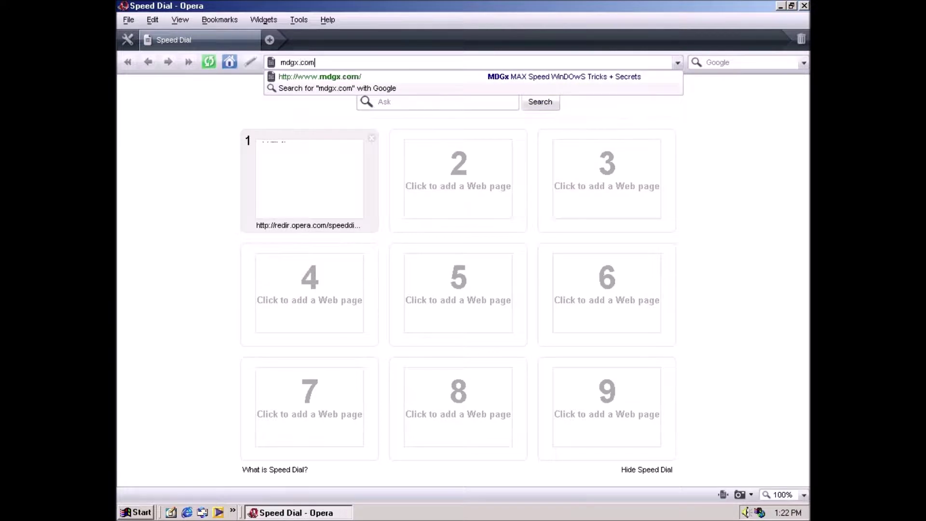
key(Return)
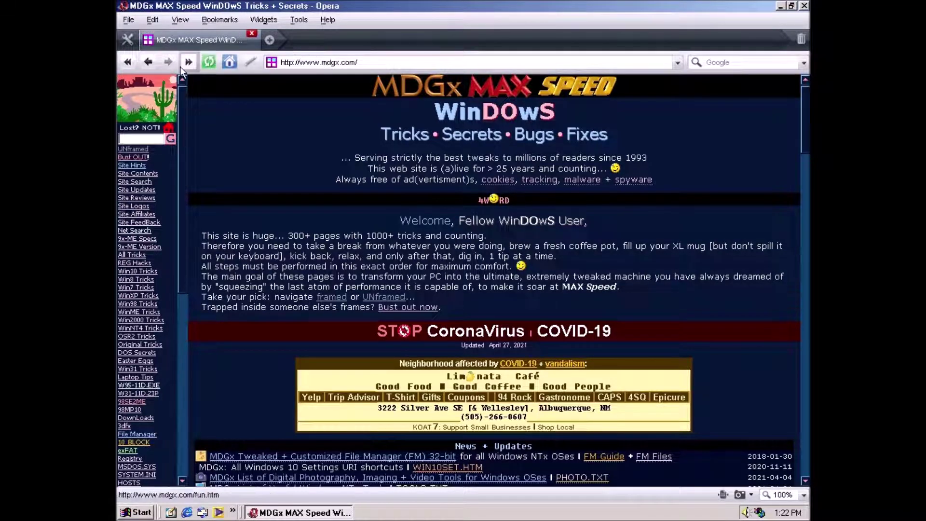
click(149, 313)
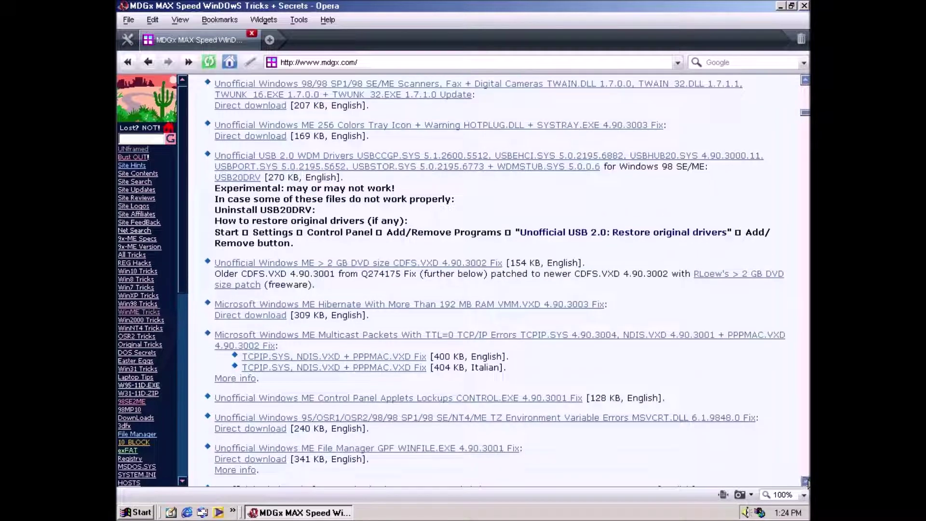
Step: Jump to the essential upgrades and fixes section and scroll to the Windows 98 SE links with WULOS ISOs
click(806, 481)
scroll(806, 481, down, 10)
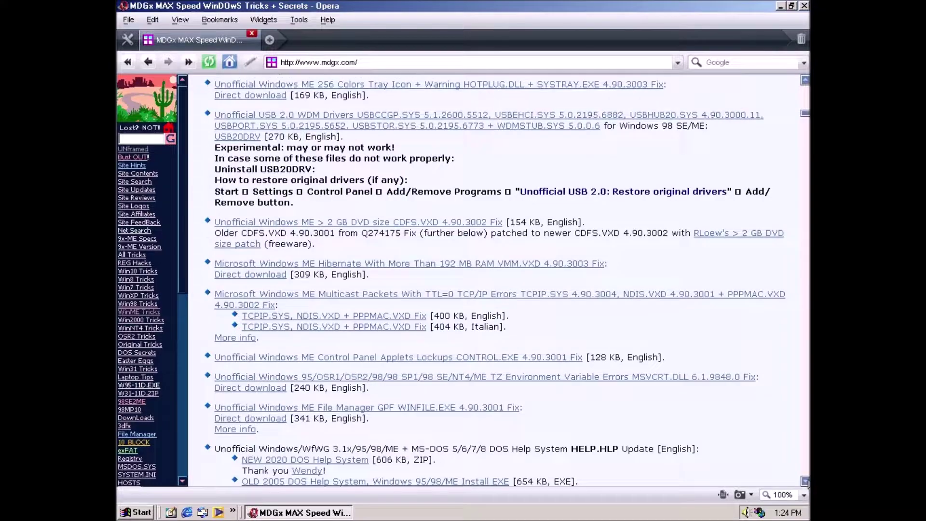
scroll(806, 481, down, 15)
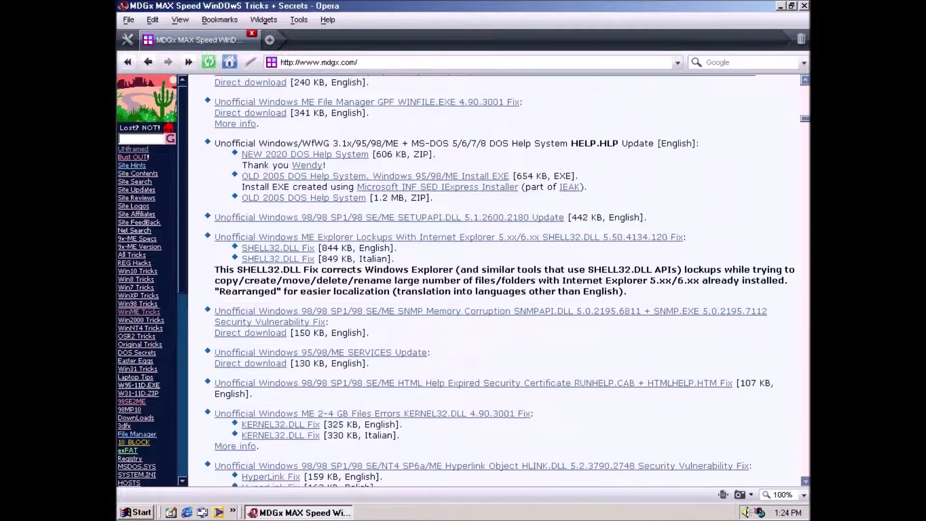
scroll(806, 481, down, 14)
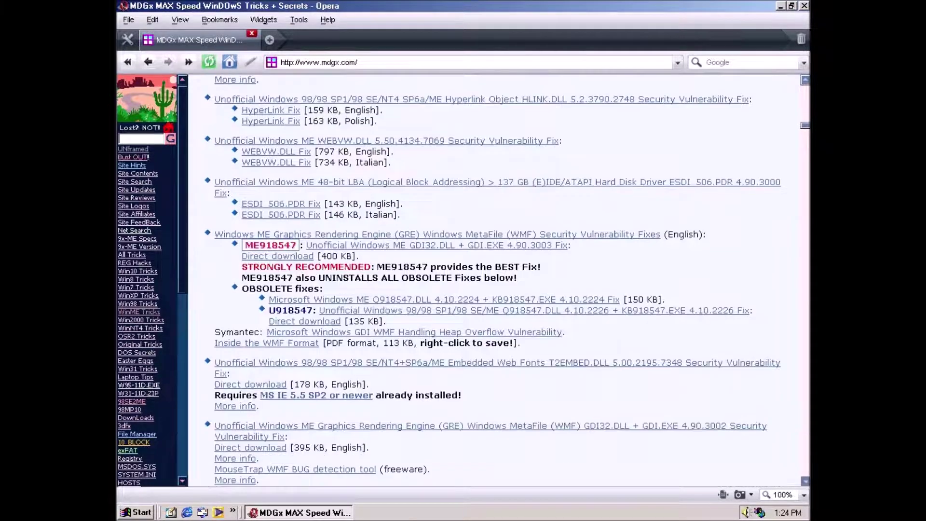
scroll(805, 481, down, 15)
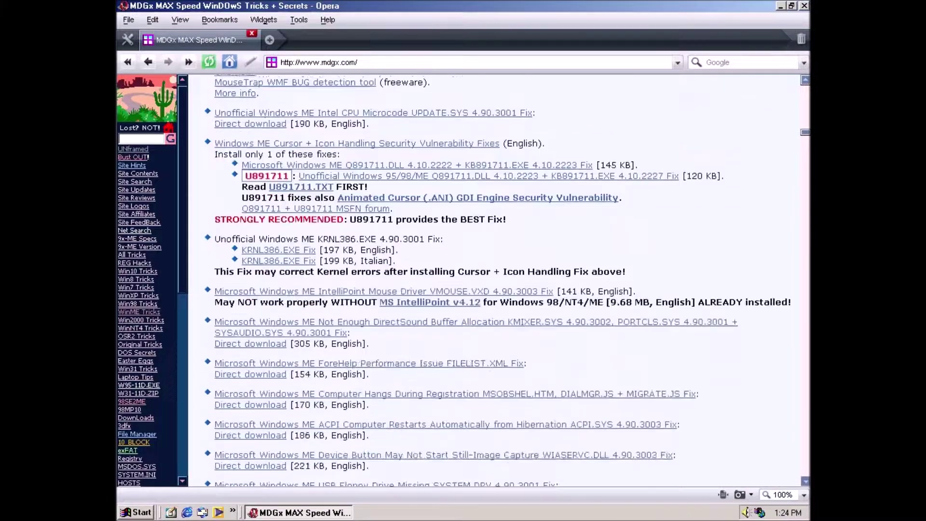
scroll(805, 481, down, 15)
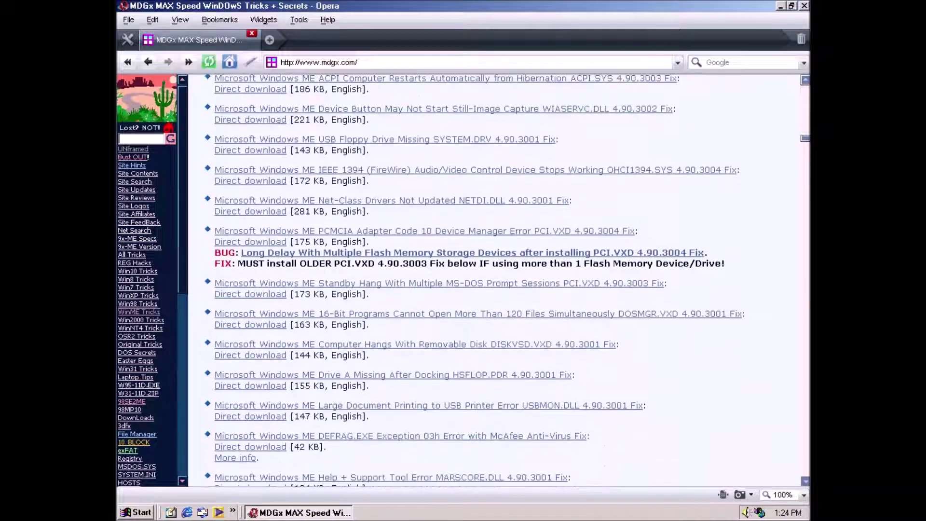
scroll(806, 481, down, 15)
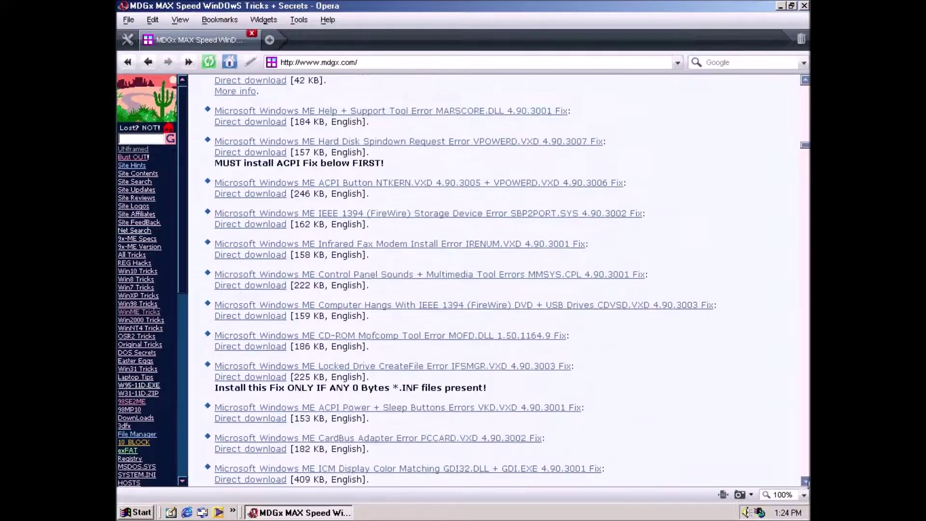
scroll(806, 481, down, 15)
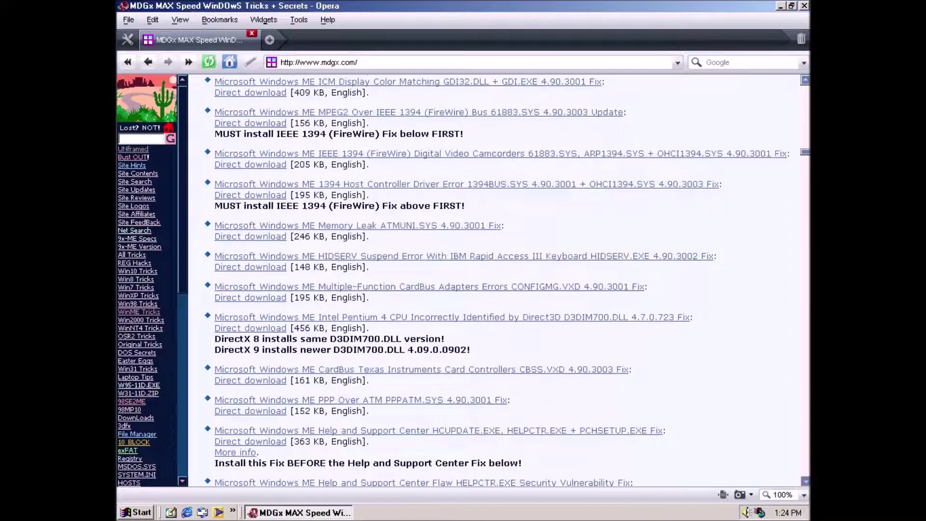
scroll(806, 481, down, 15)
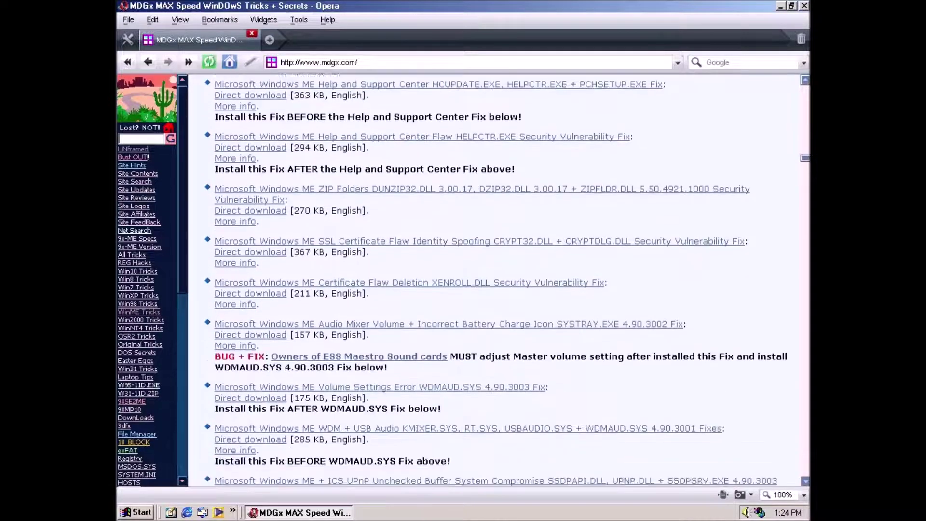
scroll(806, 481, down, 15)
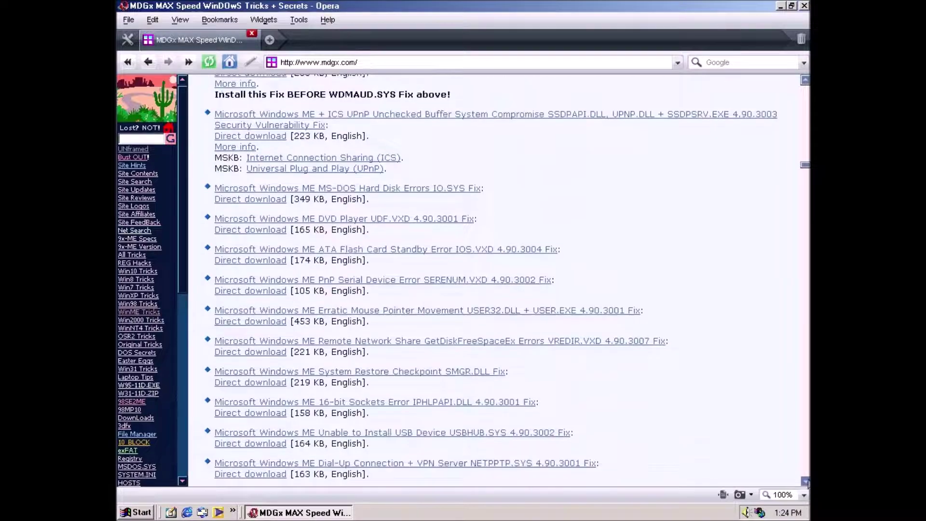
scroll(806, 481, down, 15)
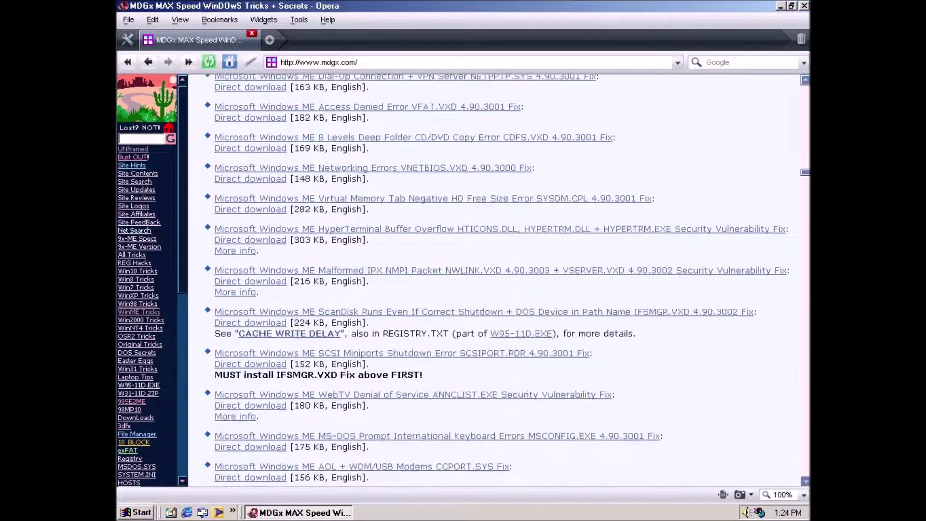
scroll(806, 481, down, 15)
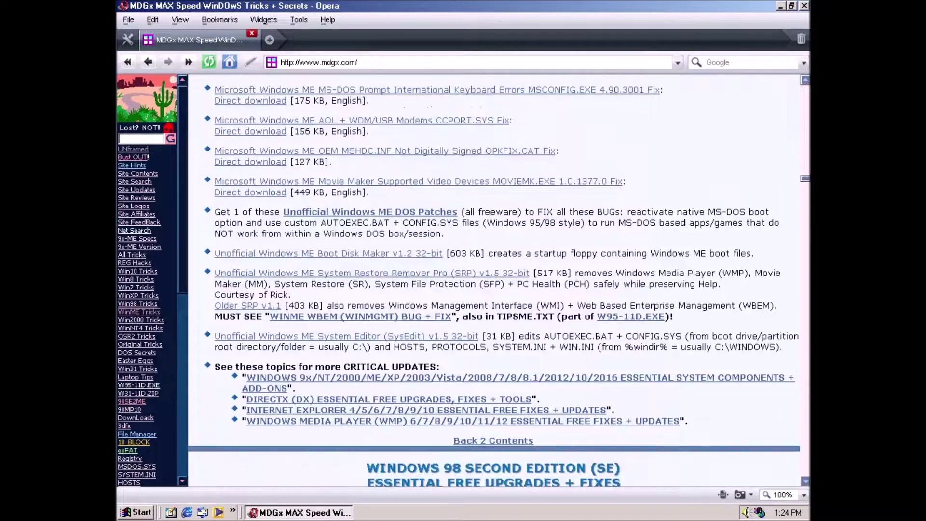
scroll(806, 481, down, 15)
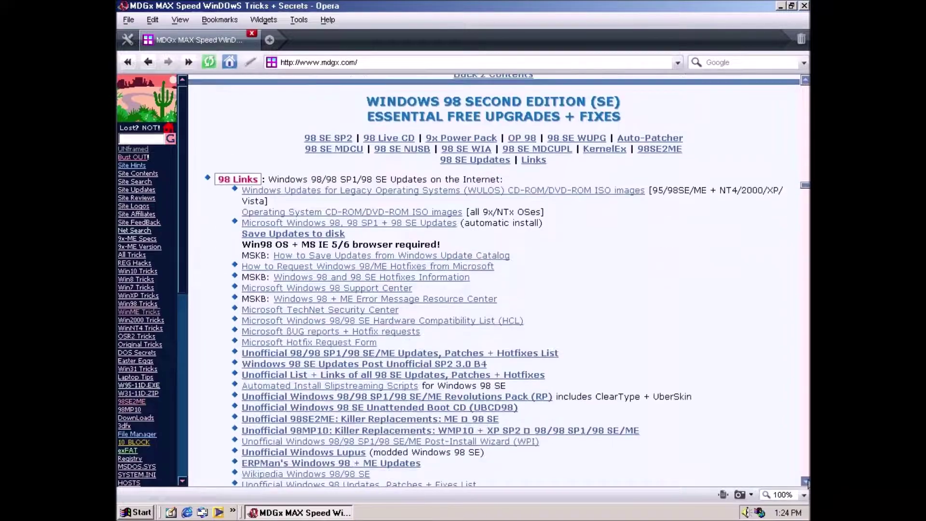
scroll(806, 481, down, 8)
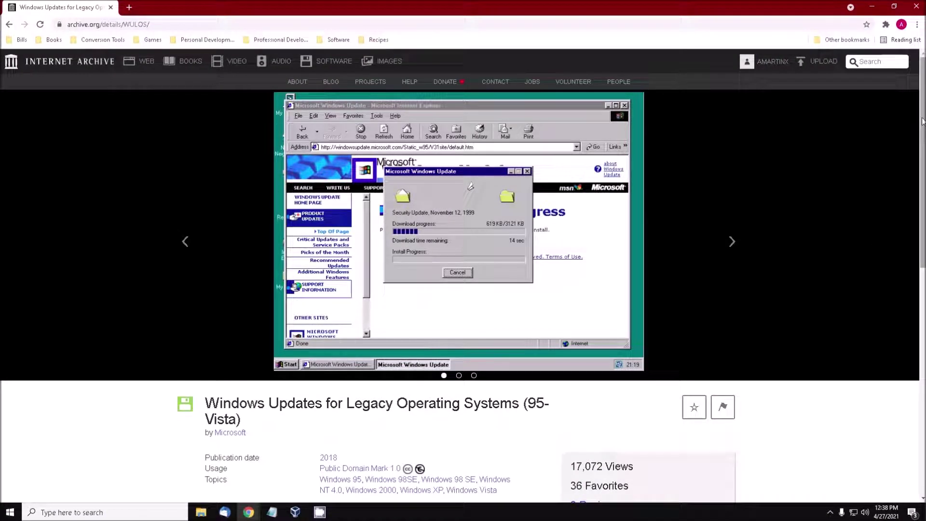
Step: List the item's ISO IMAGE download options and download WinUpdates_95-XP32.iso
drag(923, 121, 924, 261)
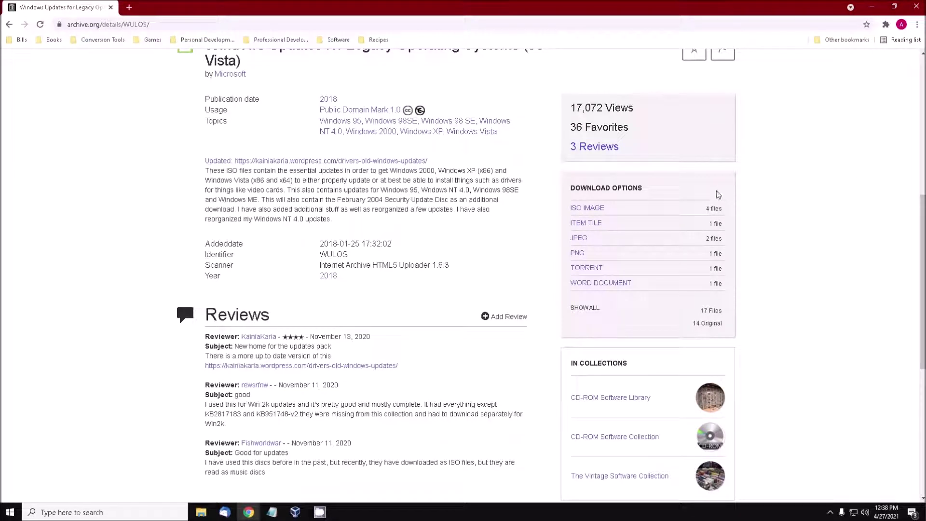
click(616, 214)
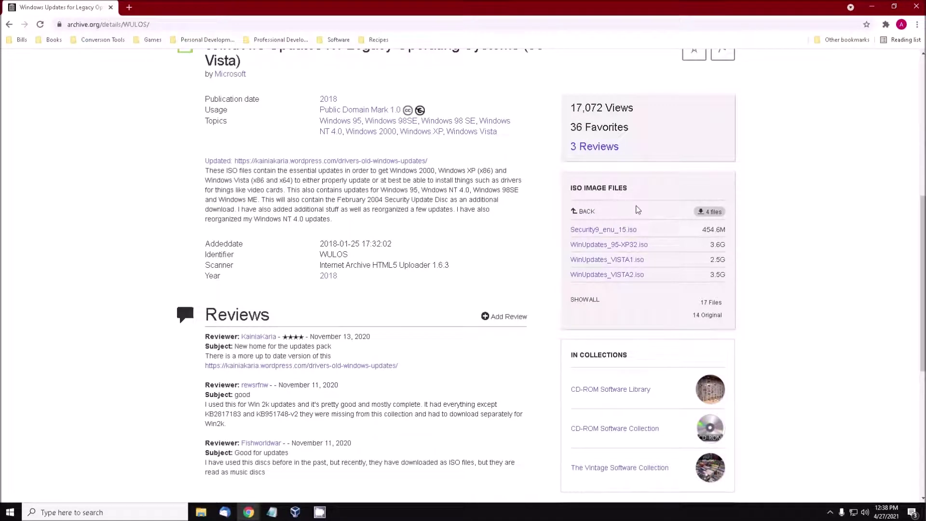
click(656, 245)
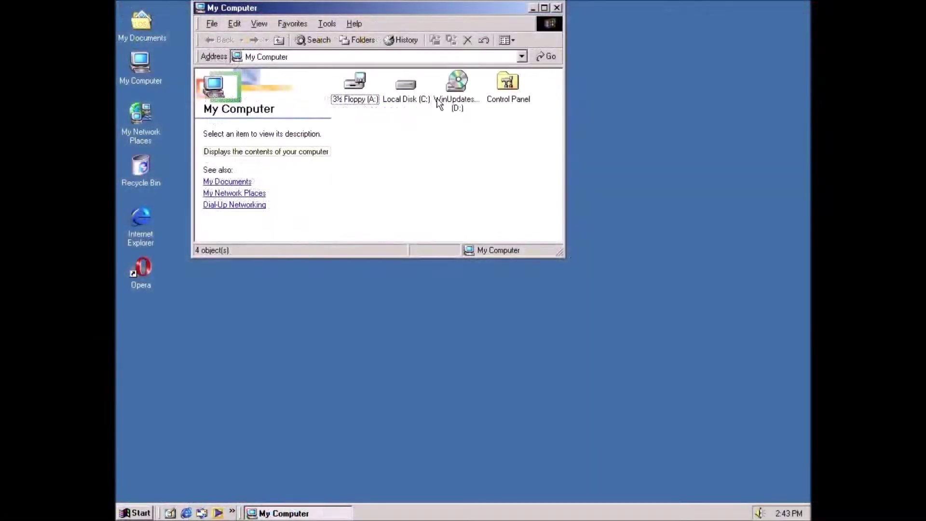
Step: Open the WinUpdates disc in drive D: and enlarge its window to show all folders
double_click(456, 82)
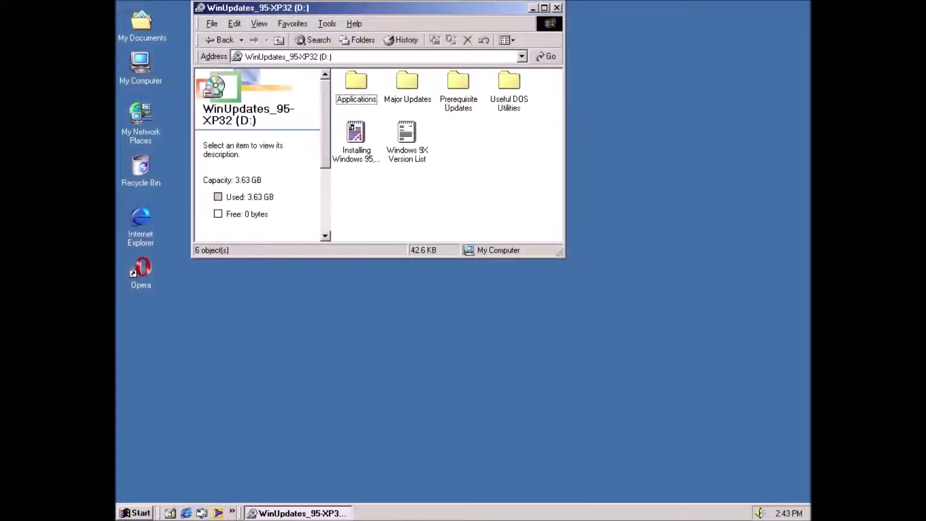
click(407, 99)
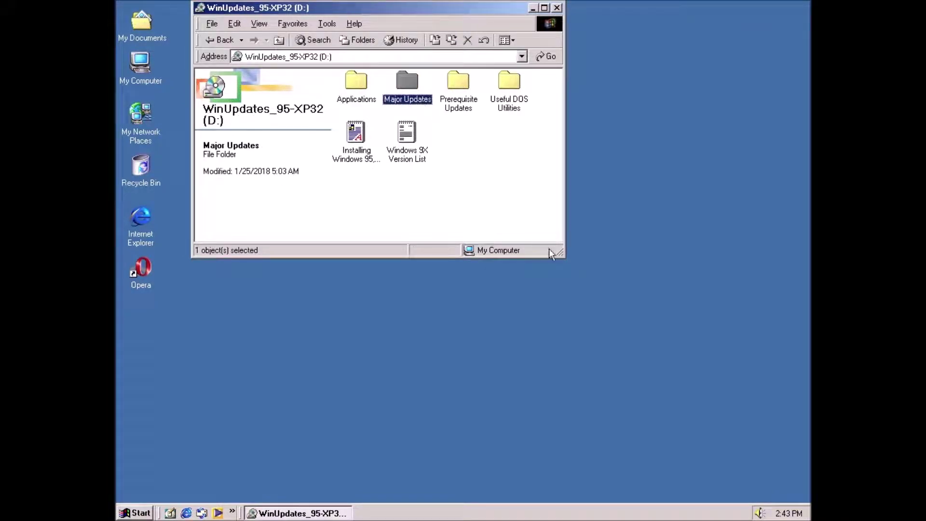
drag(560, 253, 668, 321)
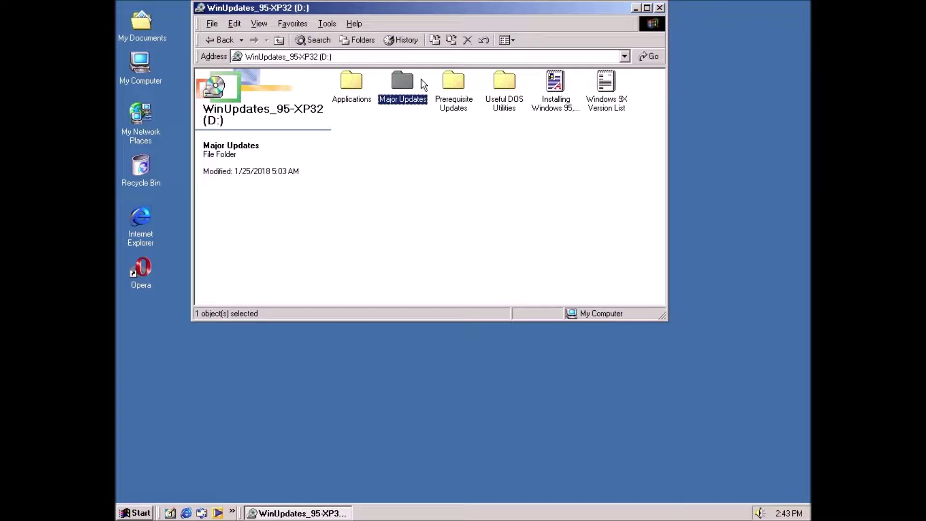
Step: Open Major Updates > Windows ME Updates > Official and launch the first official update package
double_click(405, 87)
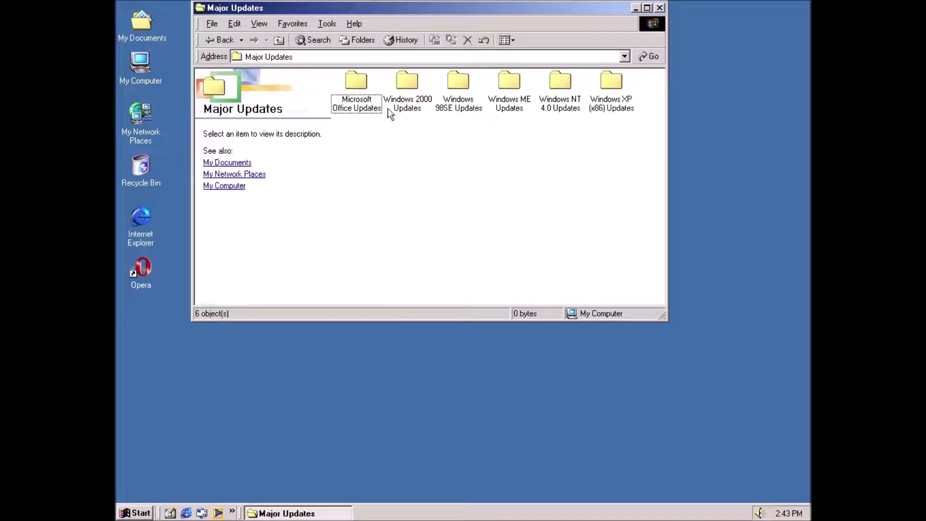
click(506, 89)
double_click(509, 87)
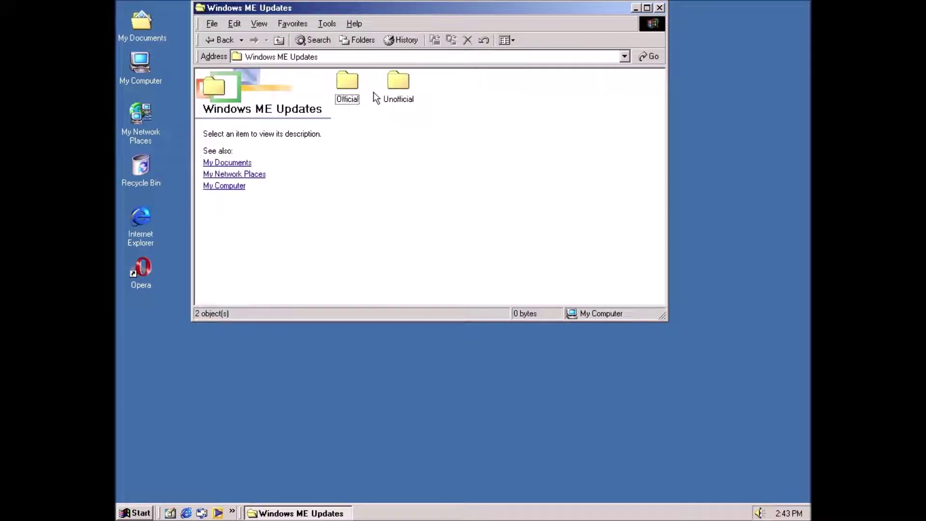
double_click(356, 89)
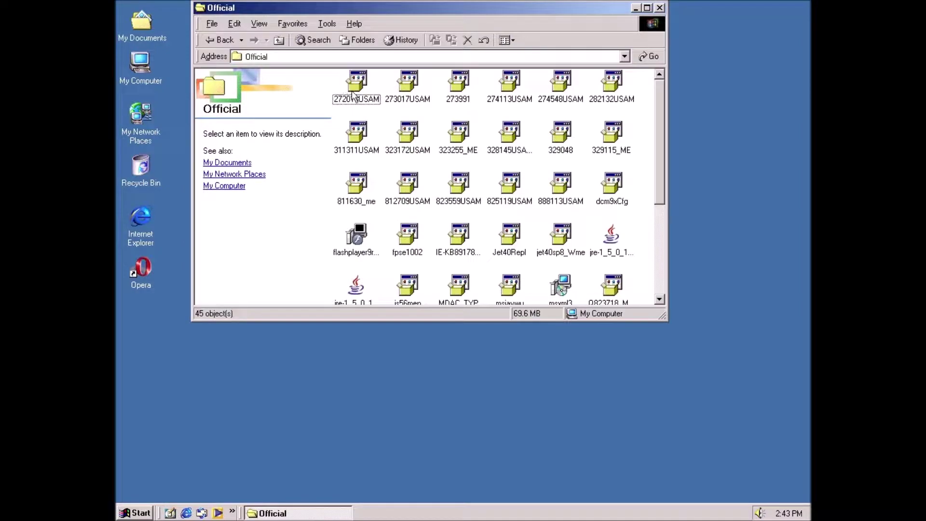
double_click(356, 85)
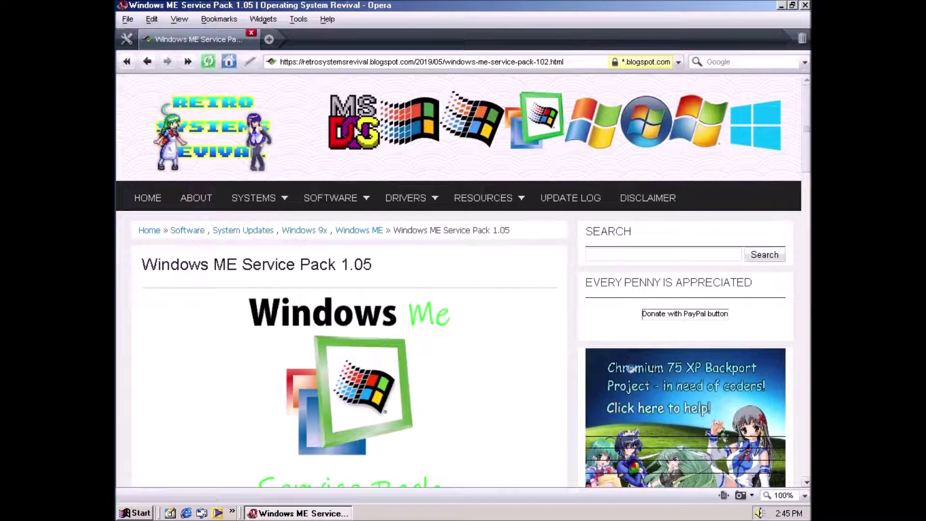
Step: Scroll down the Retro System Revival post and download Windows ME Service Pack 1.05 via 'Download now!'
scroll(355, 131, down, 5)
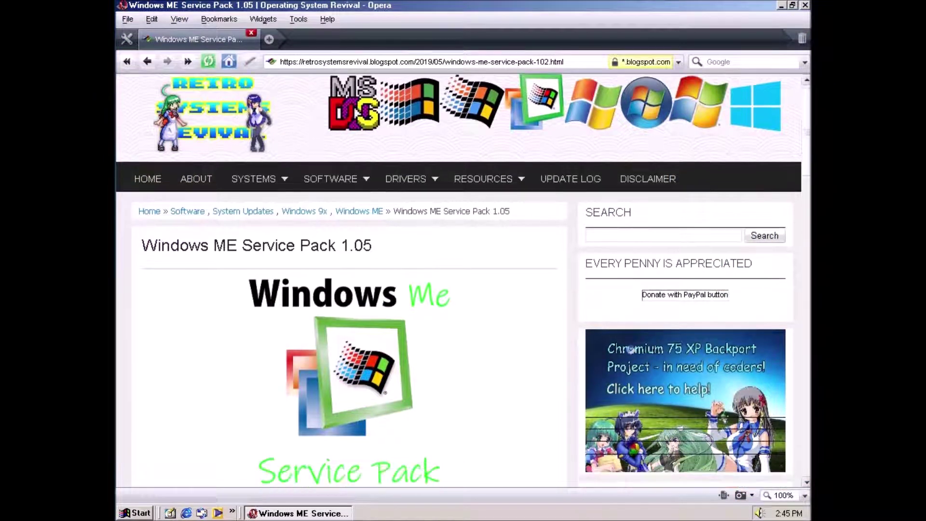
scroll(424, 234, down, 15)
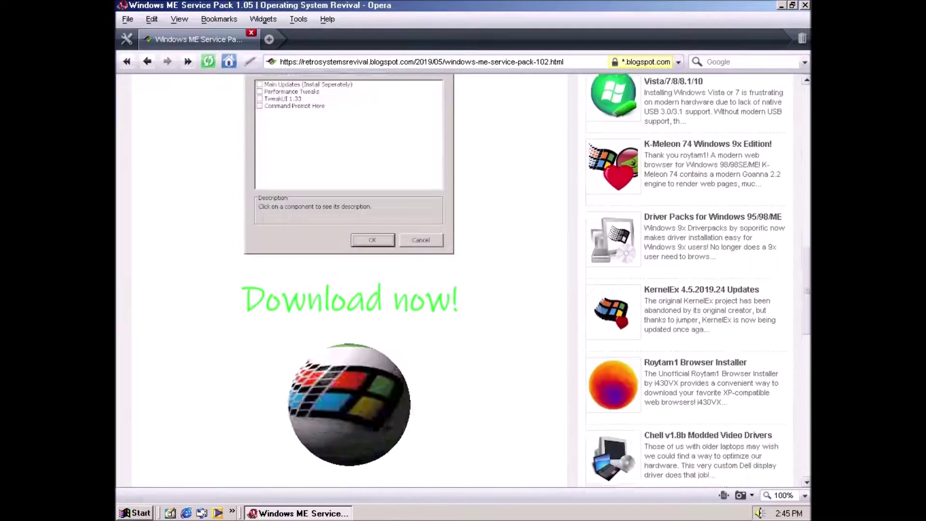
click(365, 284)
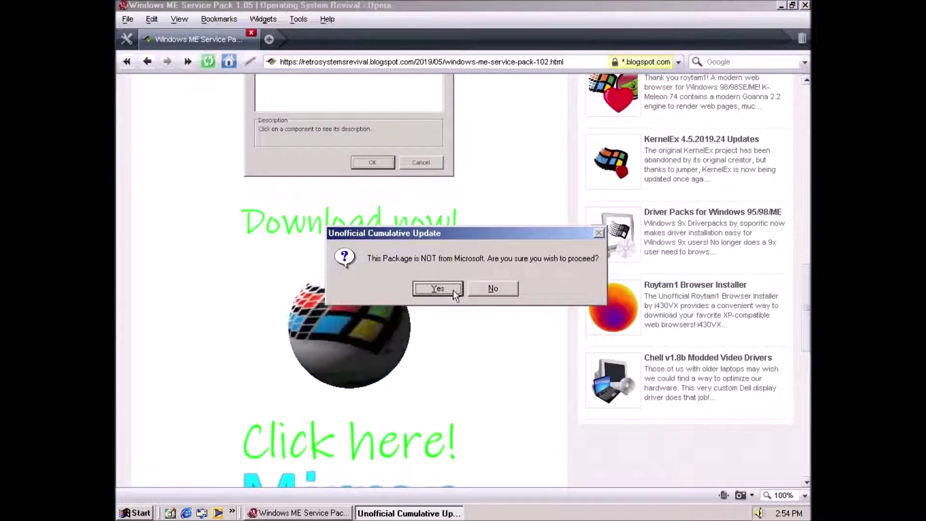
Step: Accept the non-Microsoft warning and licence, then install only the System Update (Install Seperately) component
click(453, 291)
drag(578, 207, 575, 312)
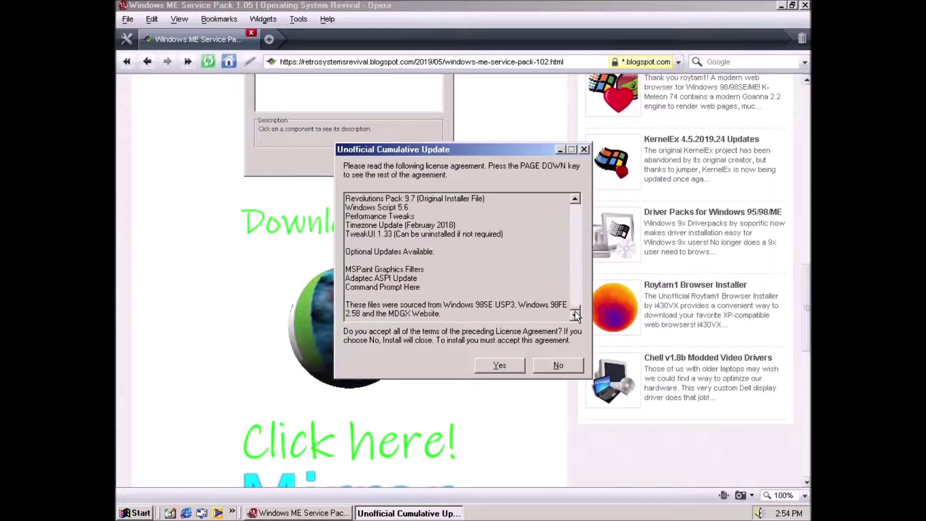
click(499, 367)
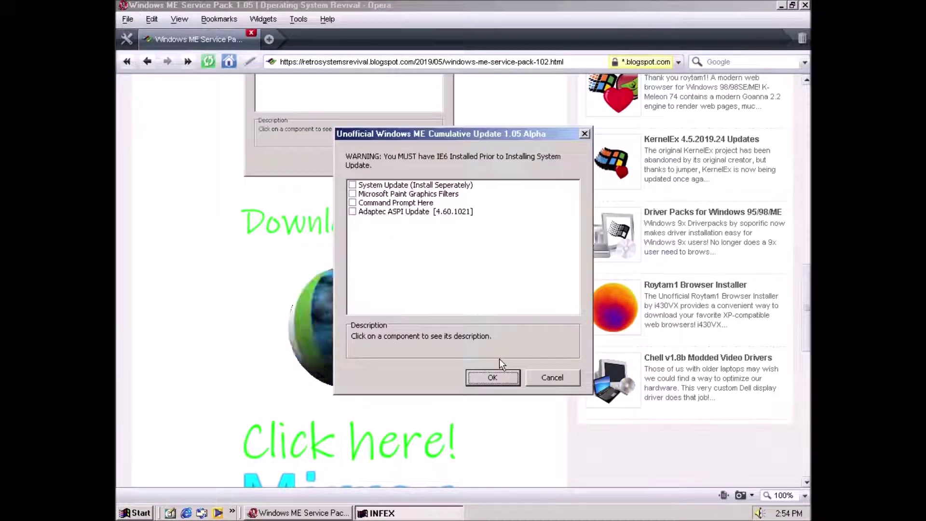
click(353, 186)
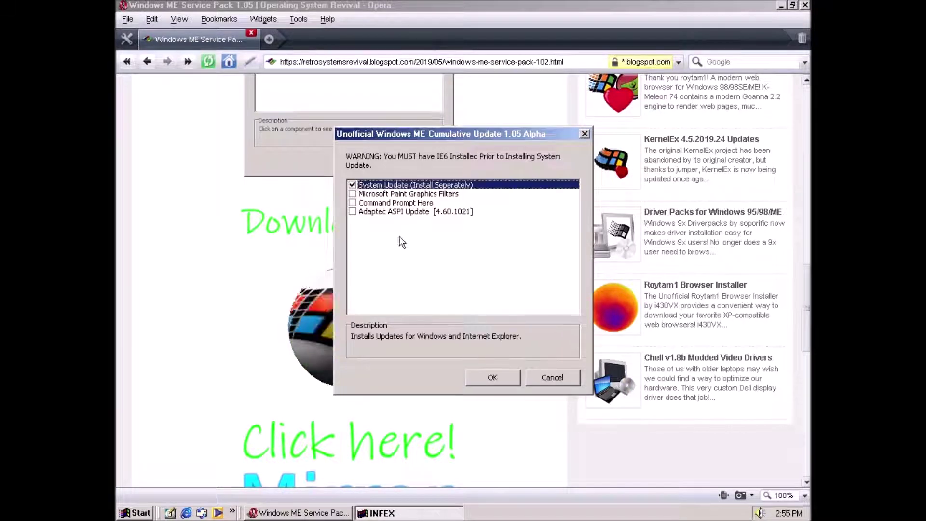
click(515, 378)
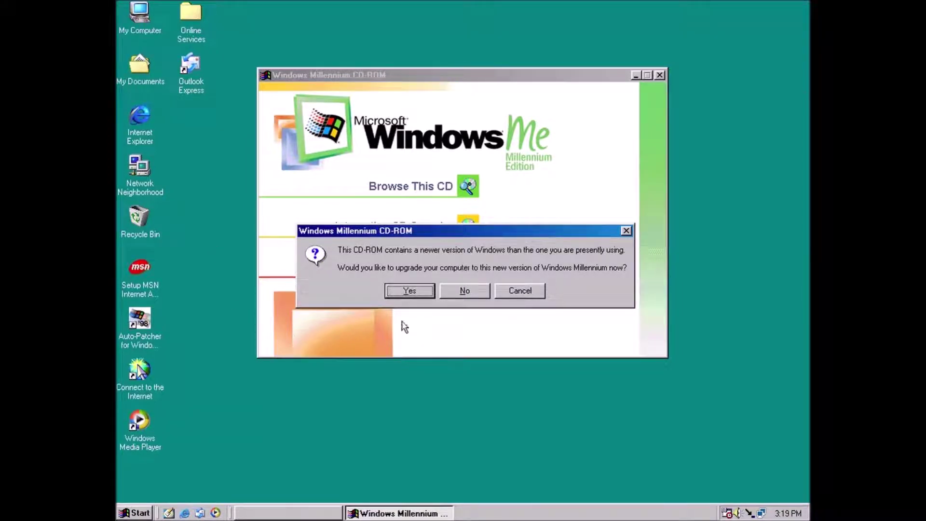
Step: Confirm the upgrade to Windows Millennium and allow Setup to restart after copying files
click(411, 292)
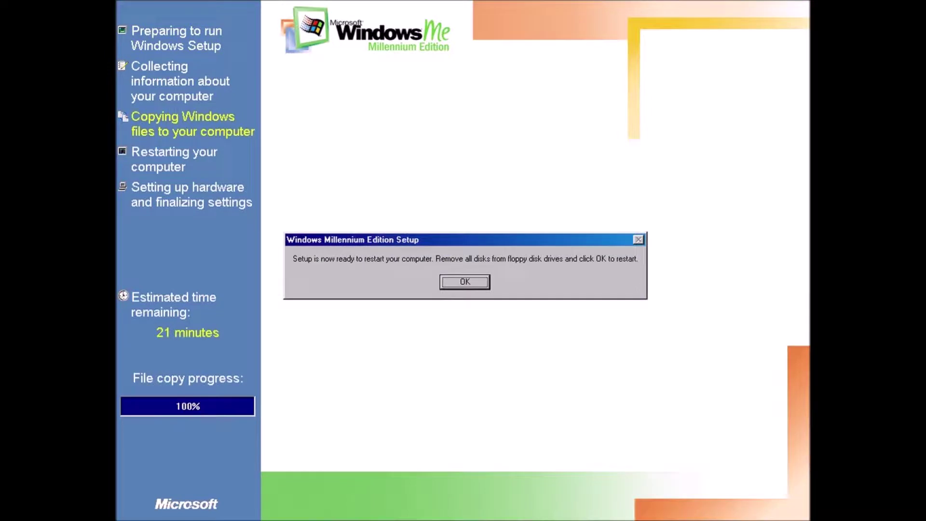
click(464, 283)
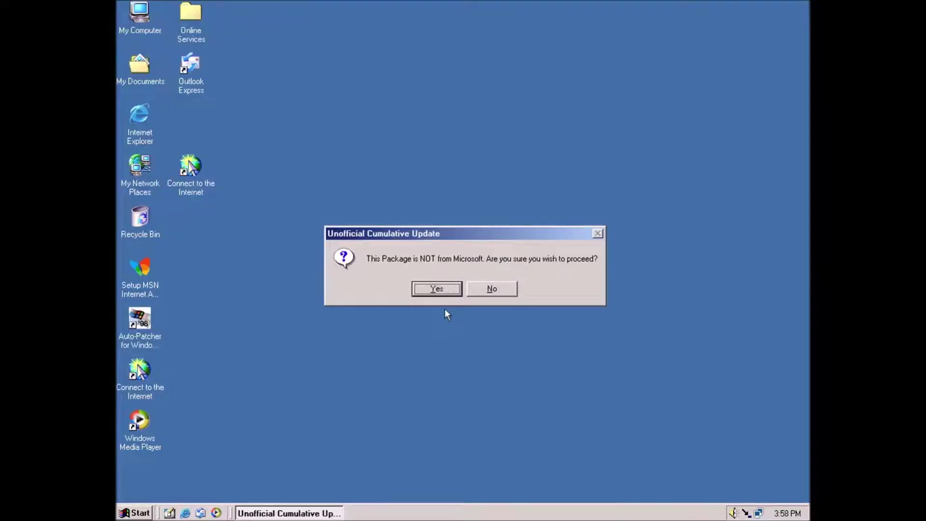
Step: Accept the non-Microsoft package warning and licence, then install System Update (Install Seperately)
click(436, 288)
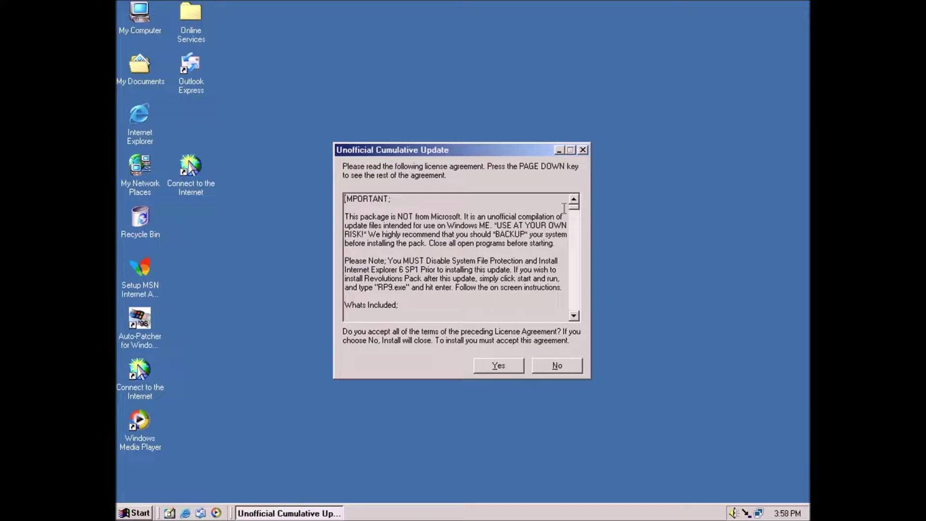
drag(574, 207, 561, 309)
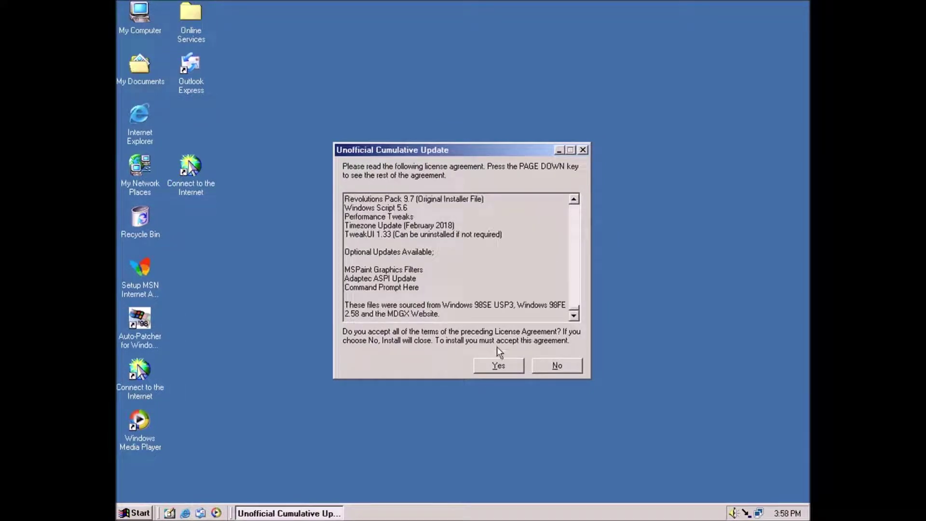
click(496, 366)
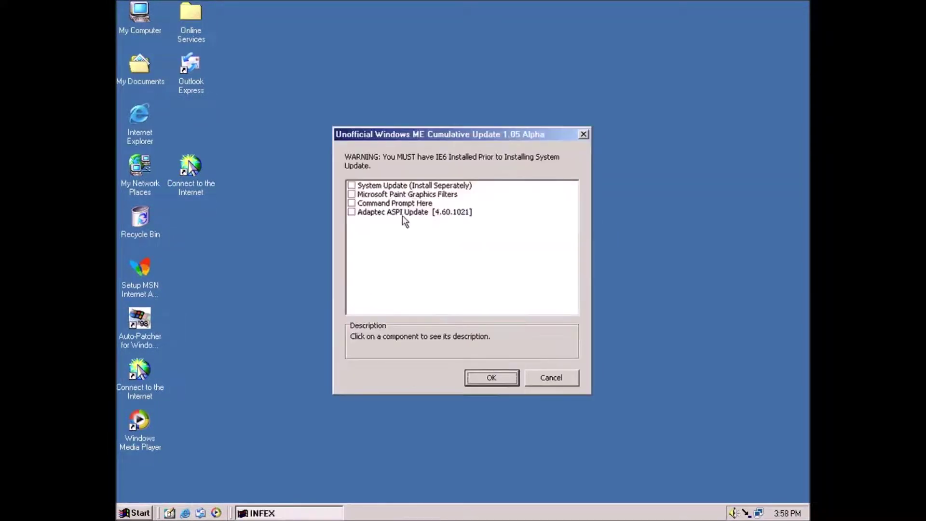
click(351, 186)
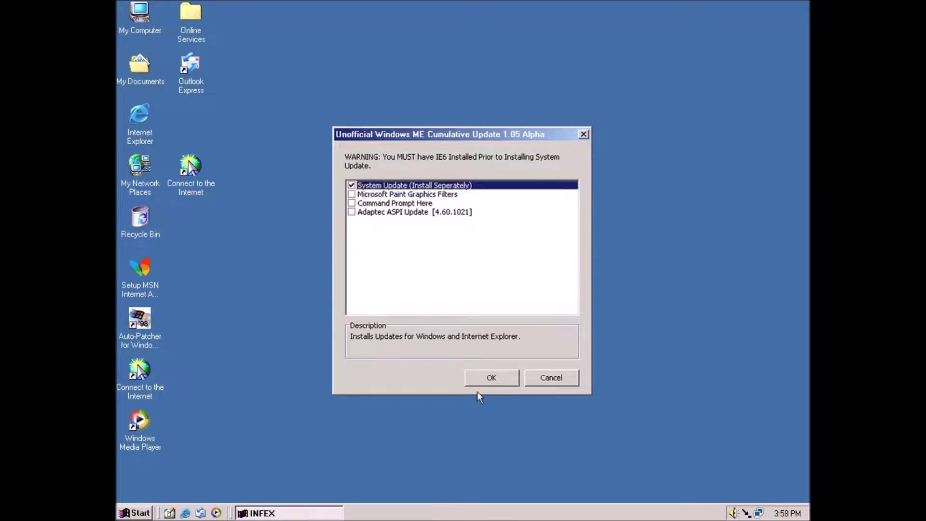
click(479, 381)
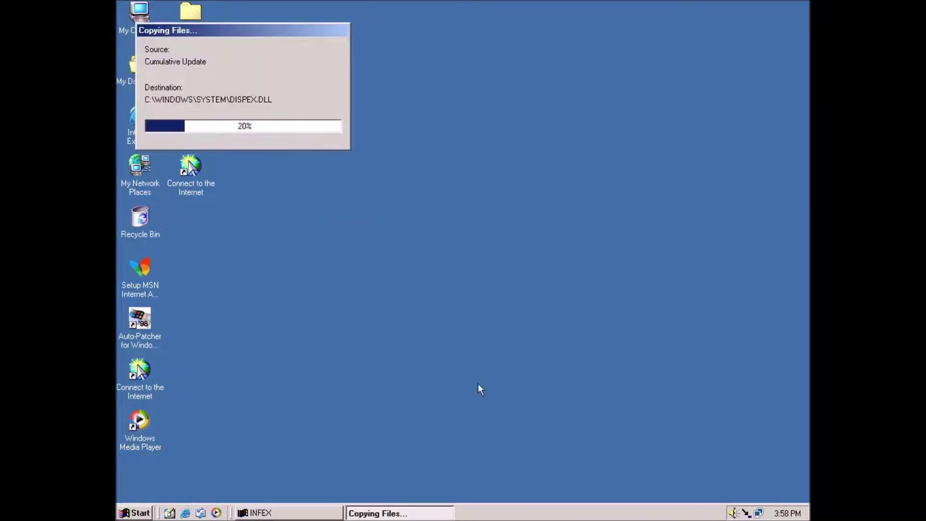